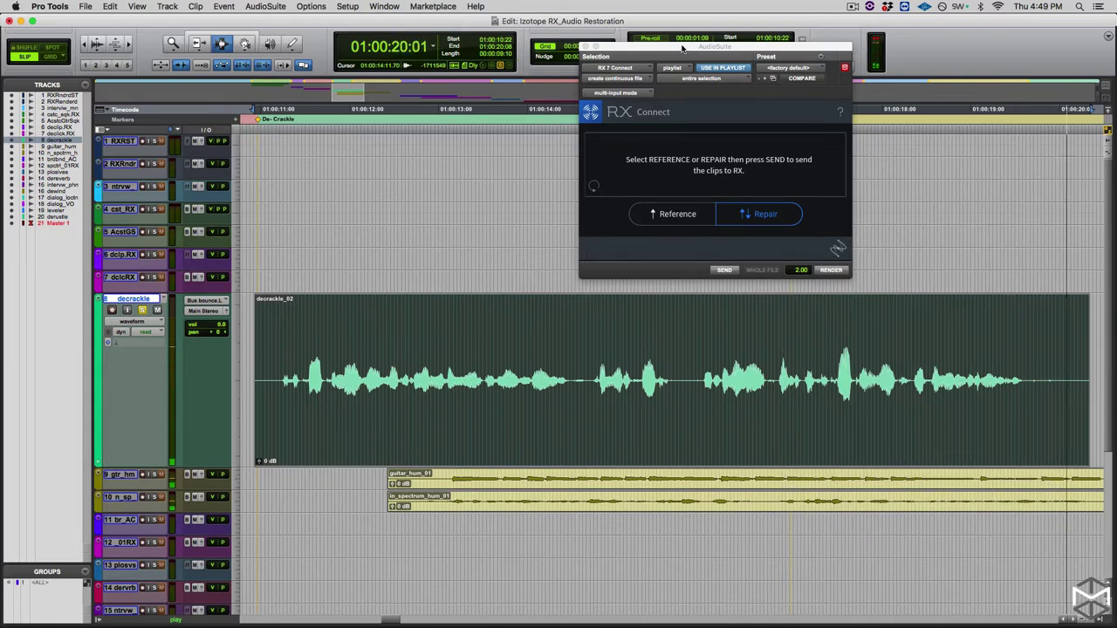
Stop playback and send the decrackle clip to iZotope RX 7 through RX Connect in Repair mode
key(space)
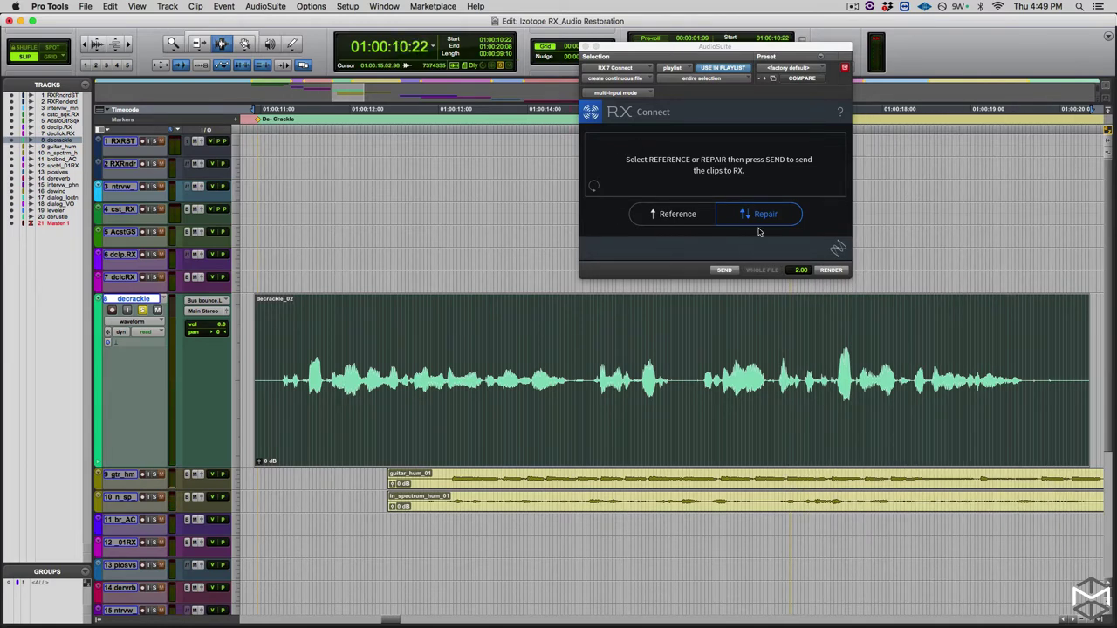
click(751, 219)
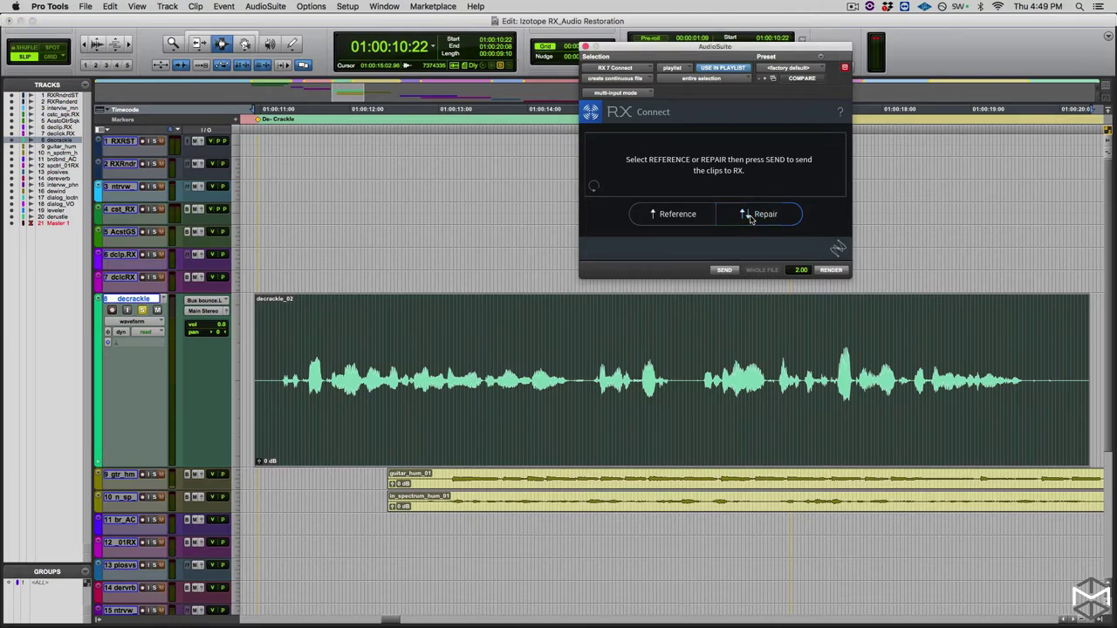
click(723, 271)
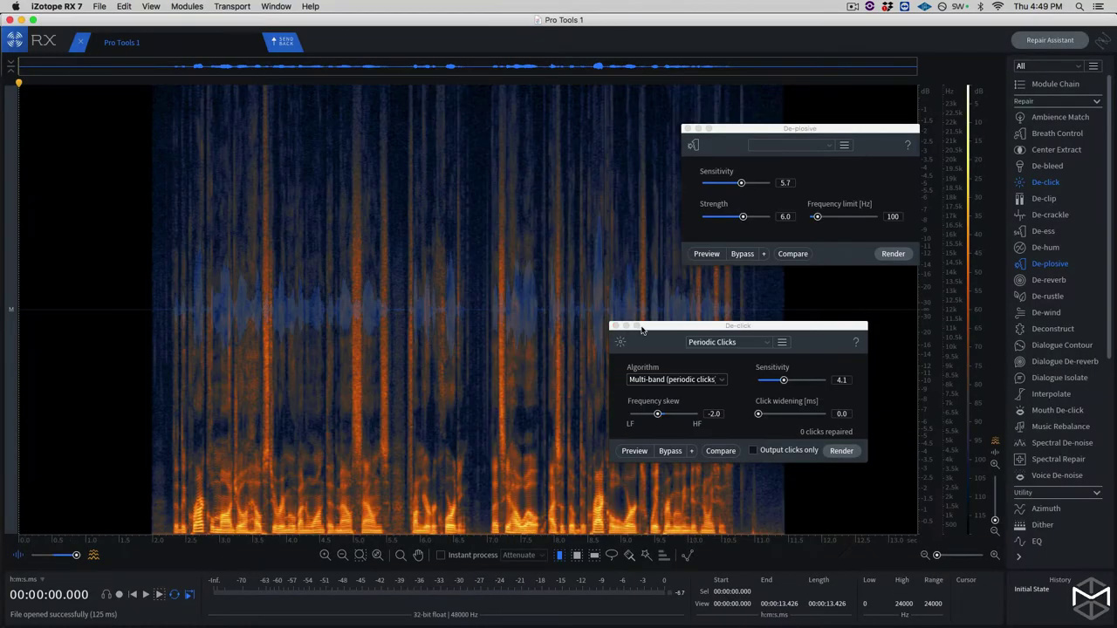
Close the De-click and De-plosive modules, then open De-crackle and look through its presets without choosing one
click(613, 326)
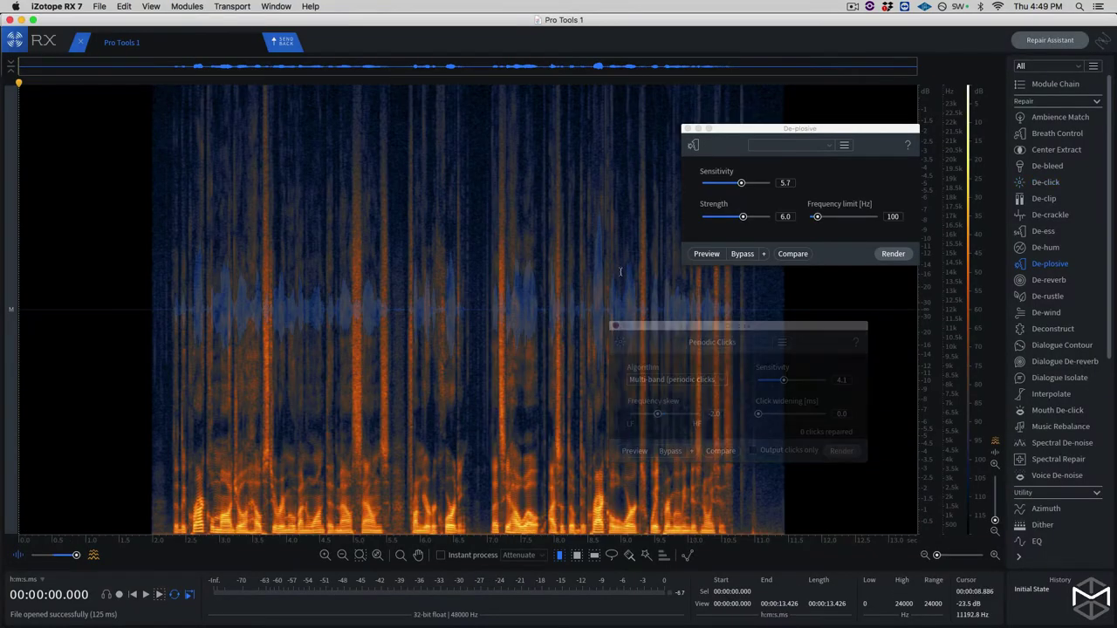
click(686, 129)
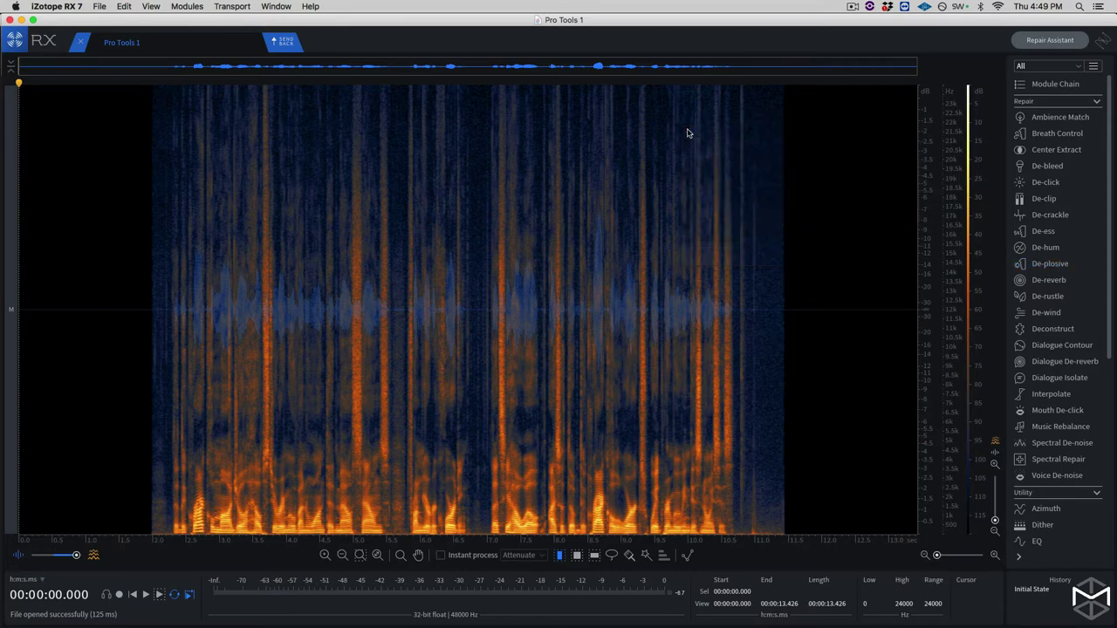
click(1058, 216)
drag(905, 80, 782, 206)
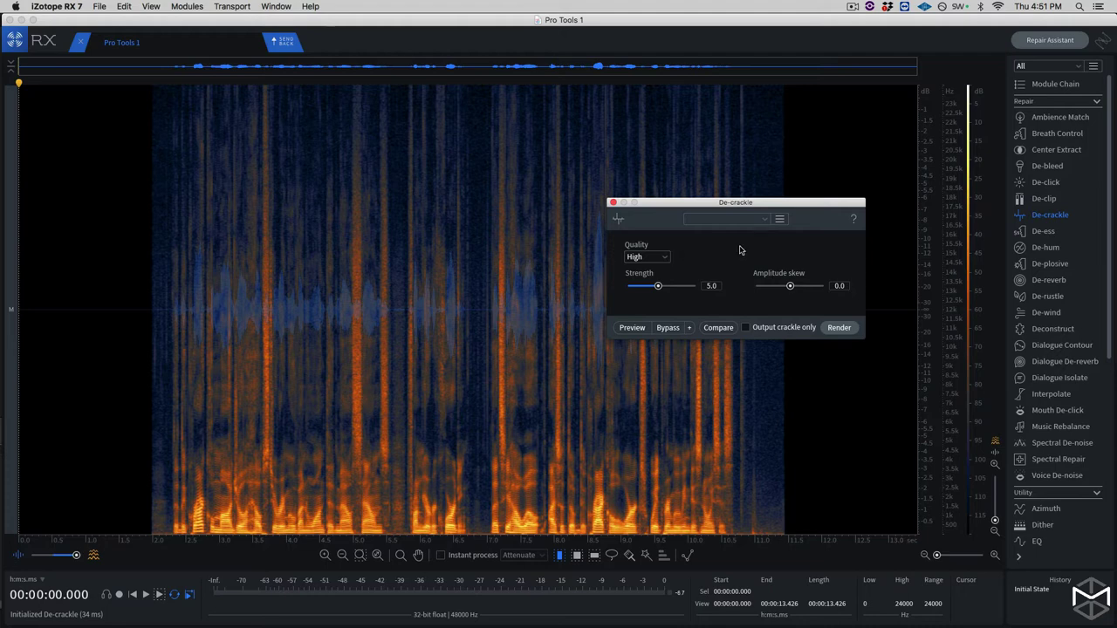
click(755, 220)
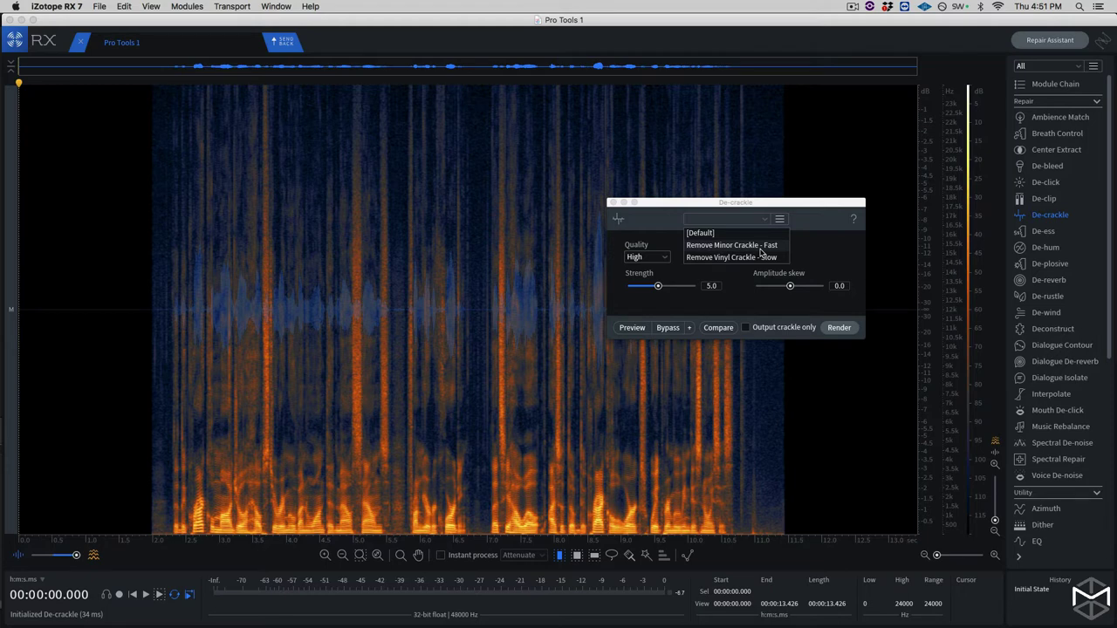
click(815, 236)
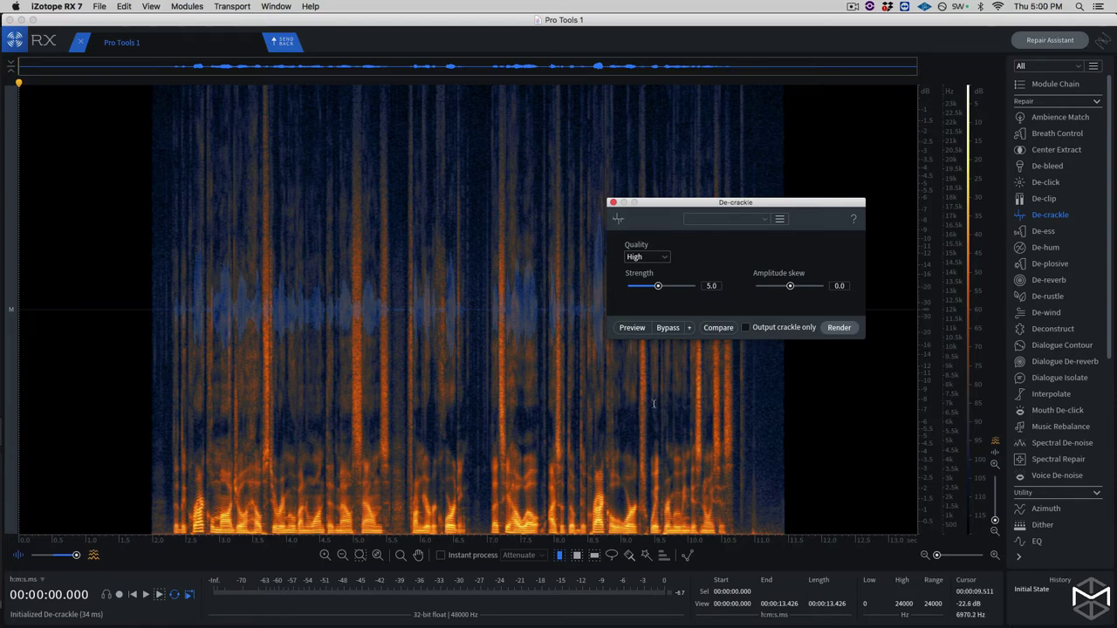
Select the audio from about 1.8 to 11.7 seconds and preview De-crackle at strength 3.0 with only the crackle output
drag(140, 129, 801, 165)
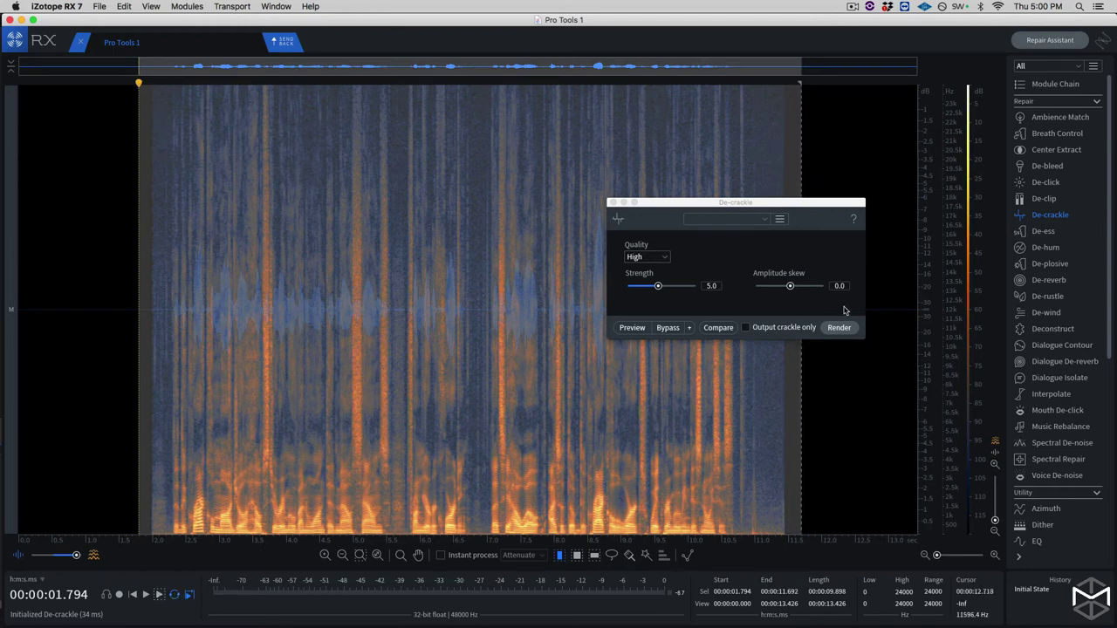
click(747, 329)
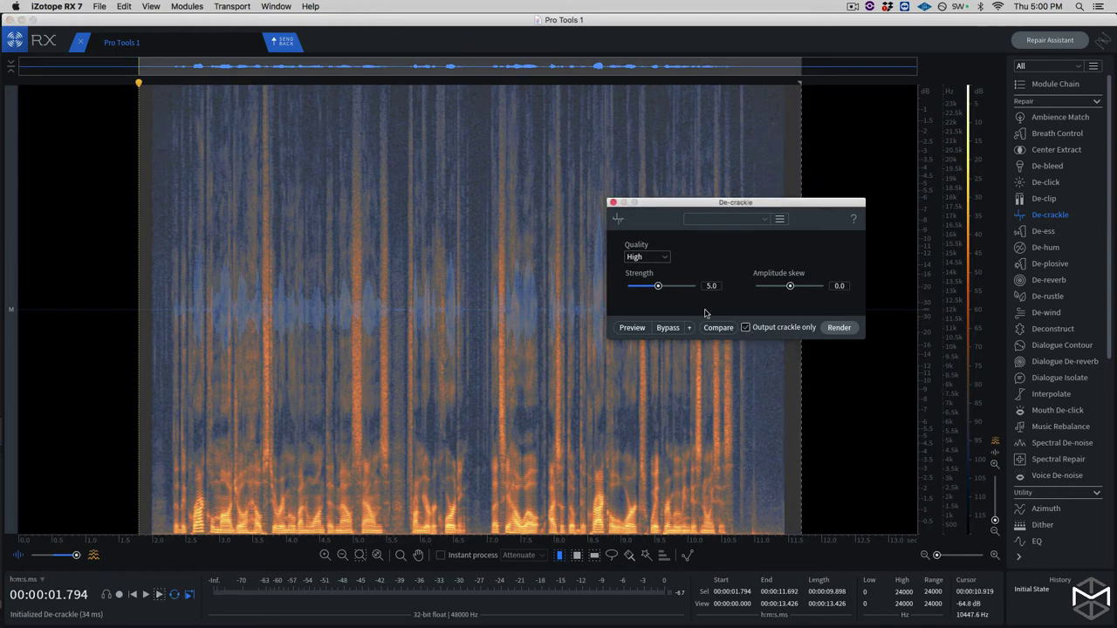
drag(660, 288, 644, 289)
click(633, 329)
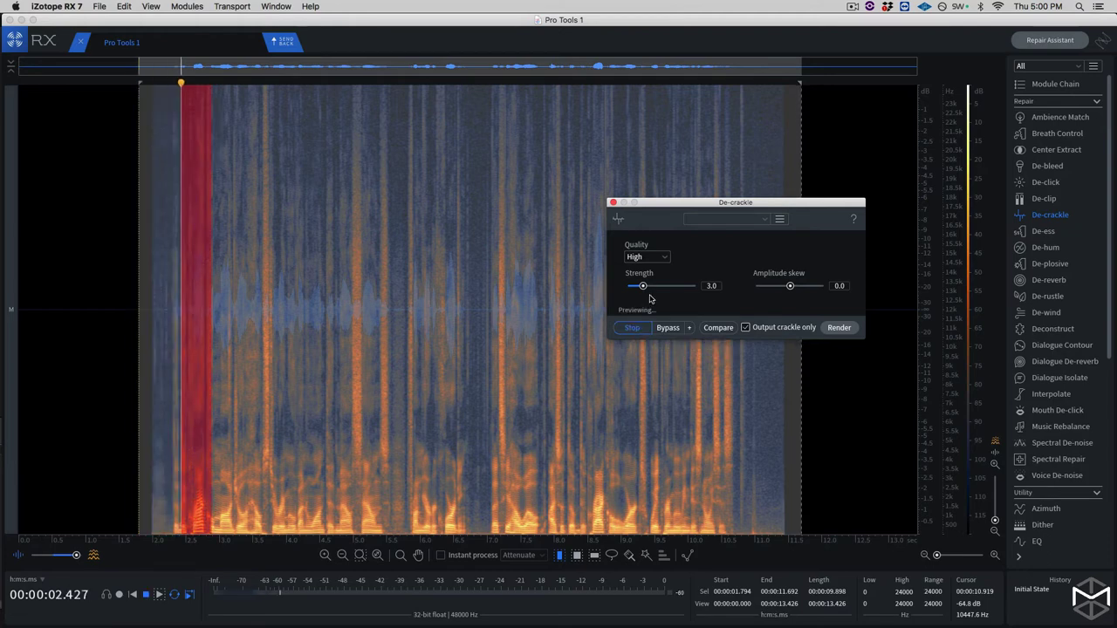
Try De-crackle strengths 5.4 and 6.0 during the preview, settle on 4.0, and stop the preview
drag(643, 288, 660, 290)
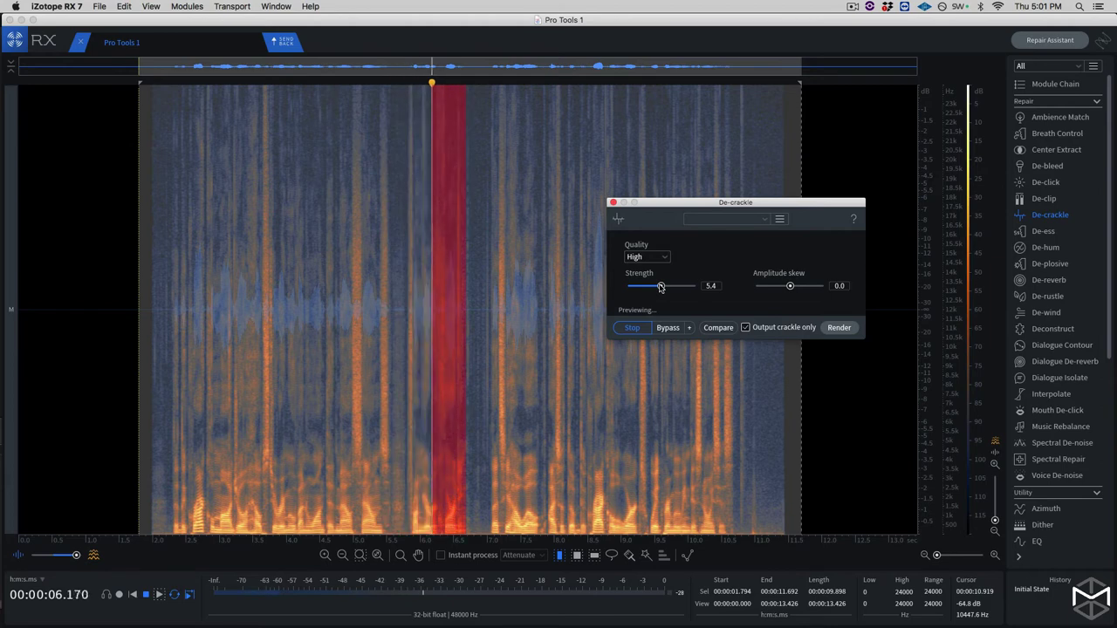
drag(661, 287, 665, 288)
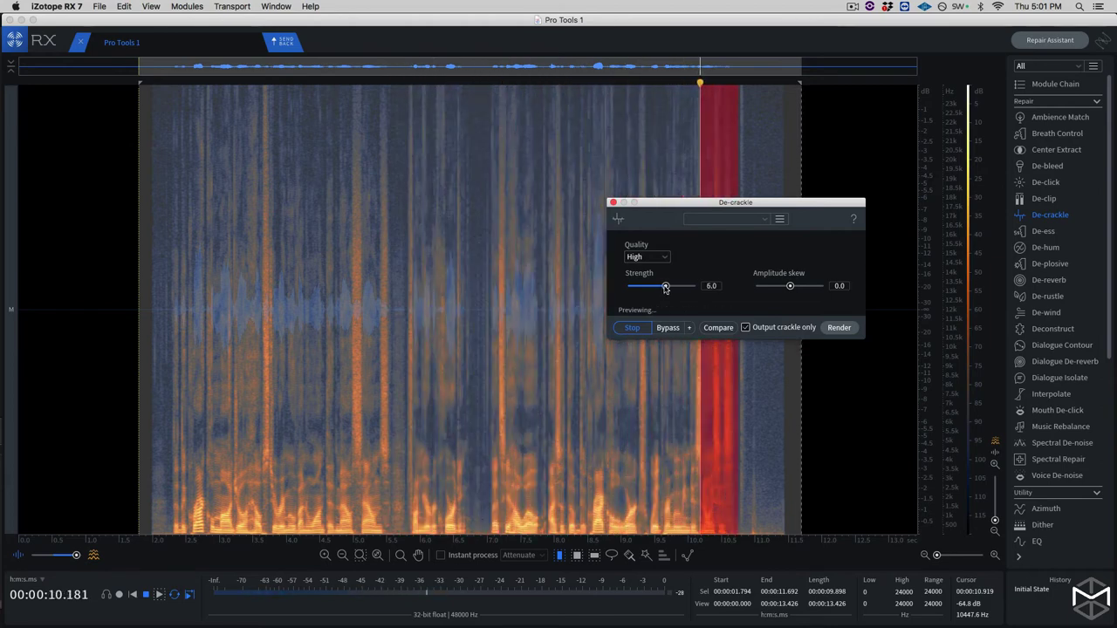
drag(572, 374, 564, 374)
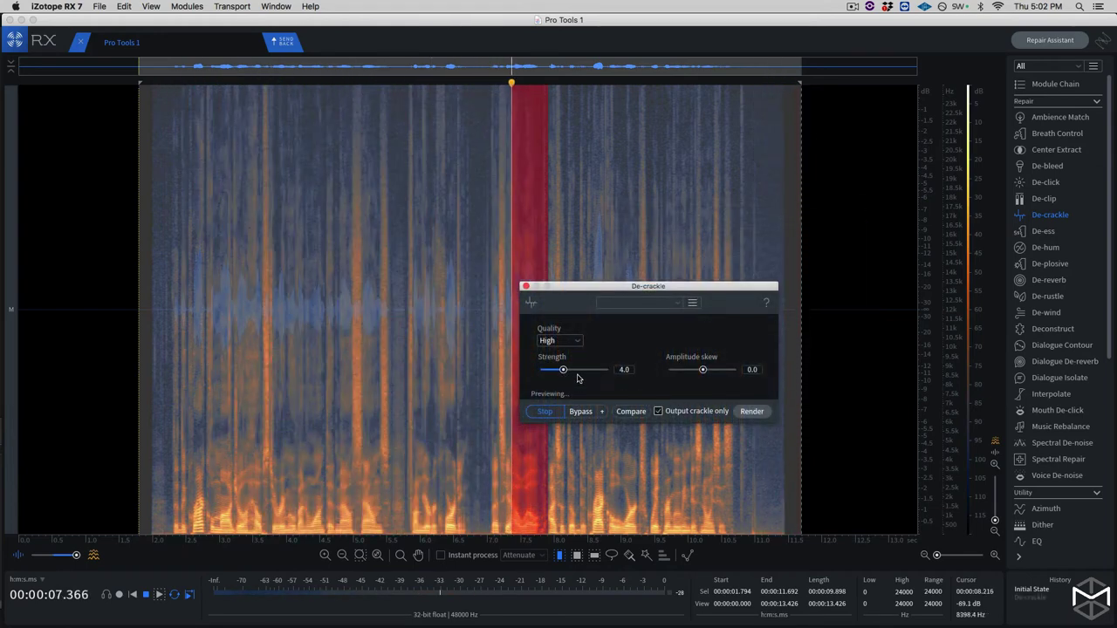
click(552, 410)
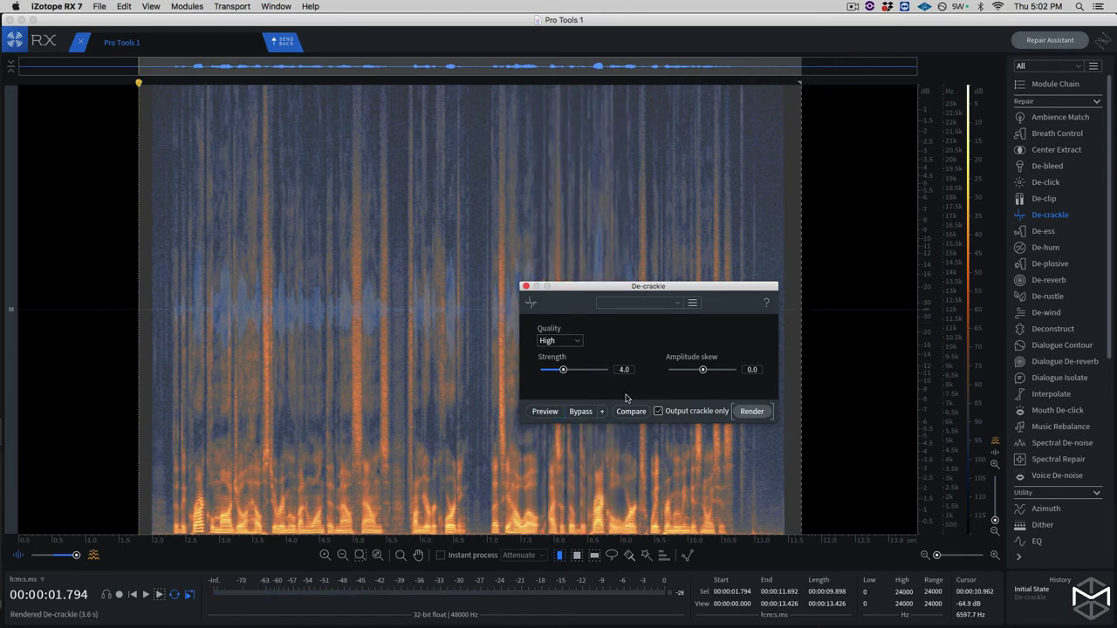
Render De-crackle on the selection with crackle-only output off, audition it, and send the audio back to Pro Tools
click(752, 411)
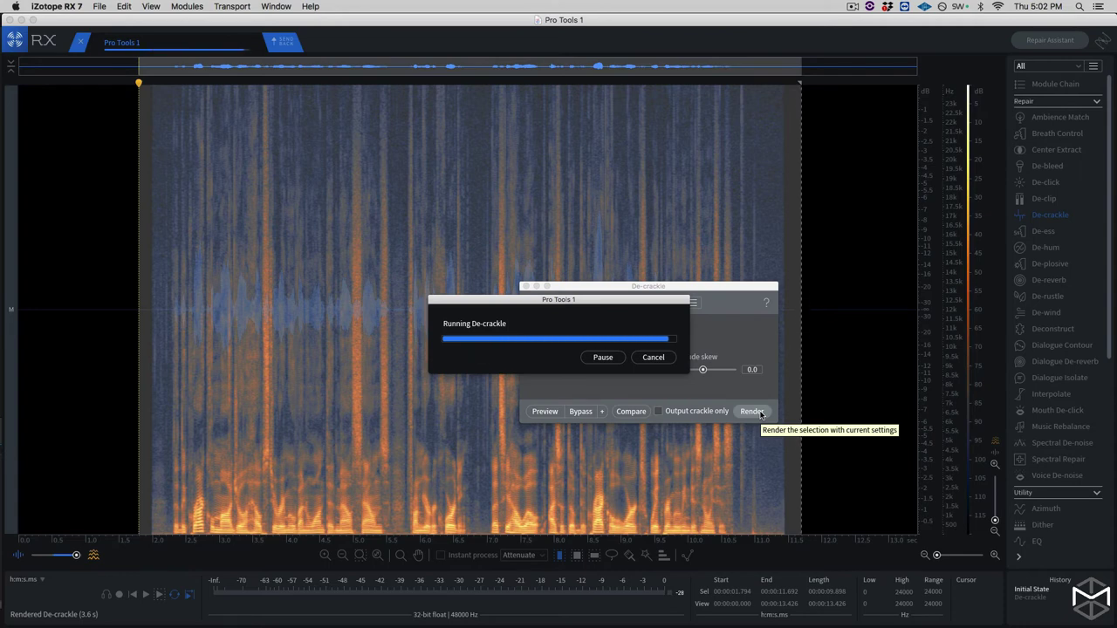
key(space)
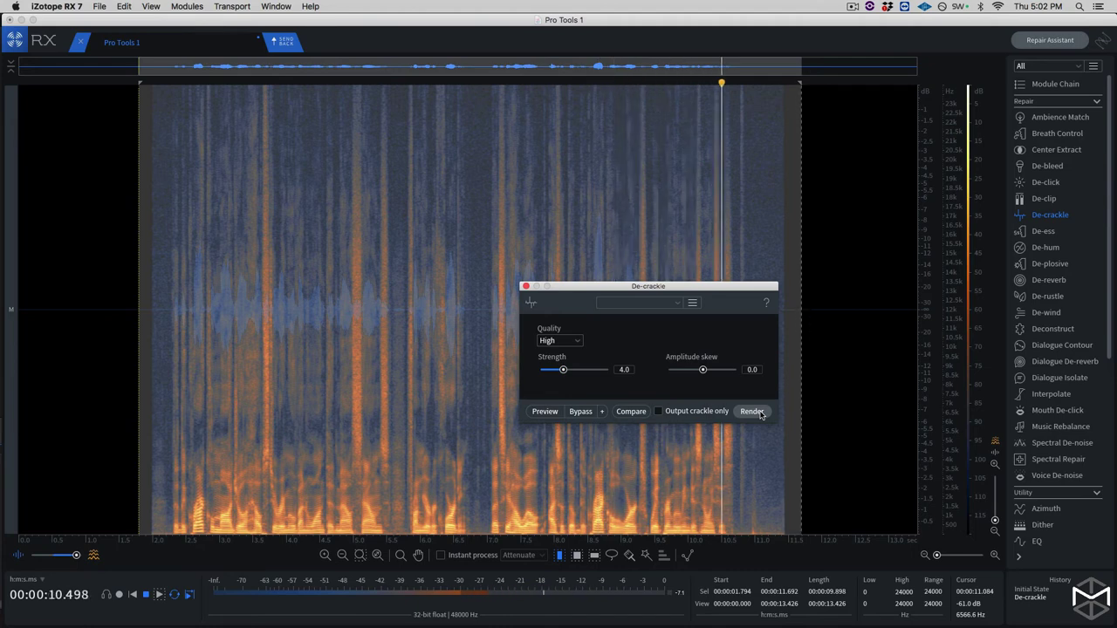
click(760, 414)
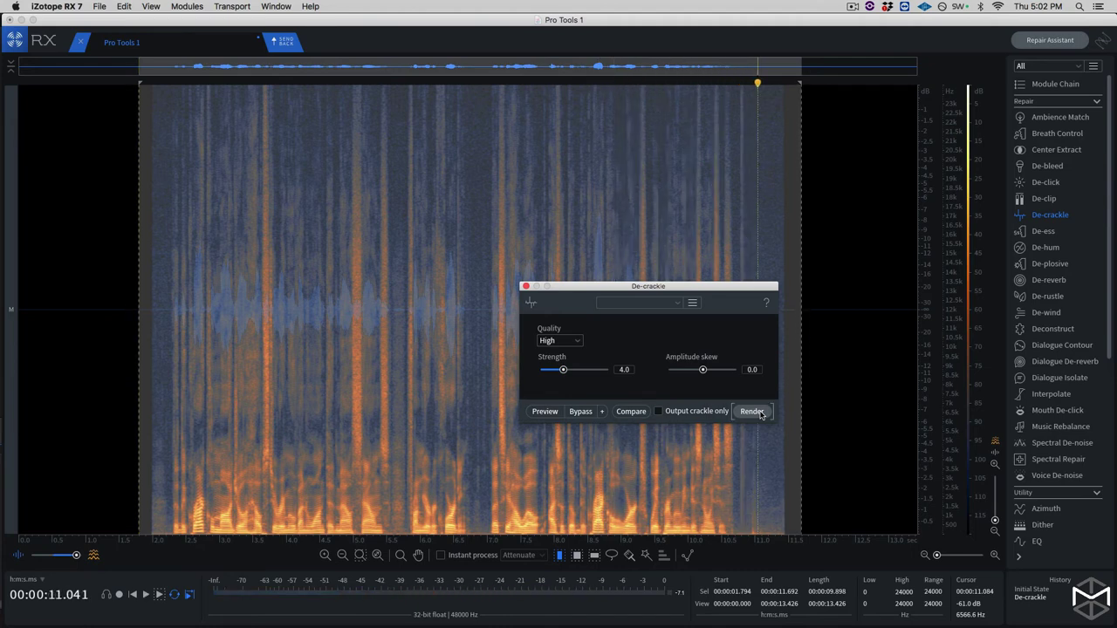
click(285, 46)
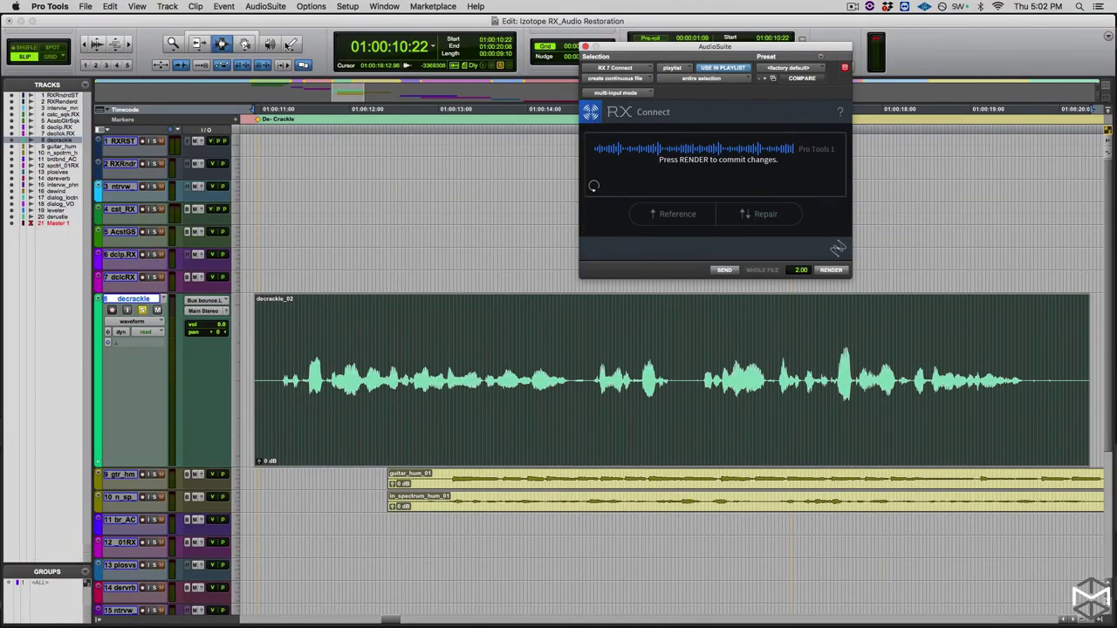
Duplicate the decrackle track's playlist as decrackle.RX and render the repaired RX Connect audio into it
key(ctrl+super+backslash)
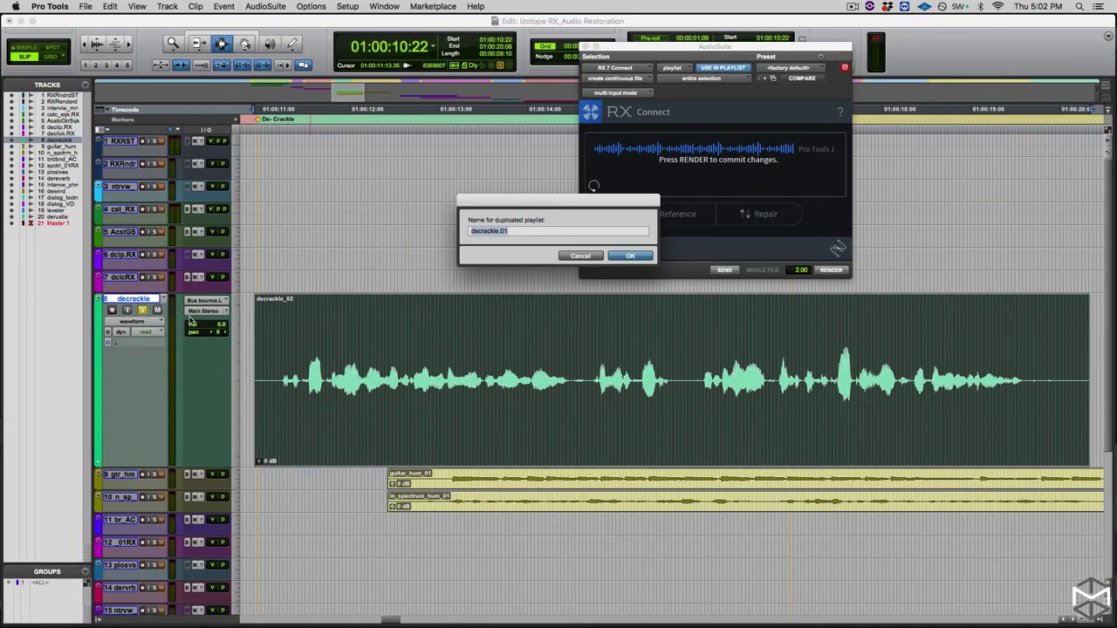
key(Right)
key(Return)
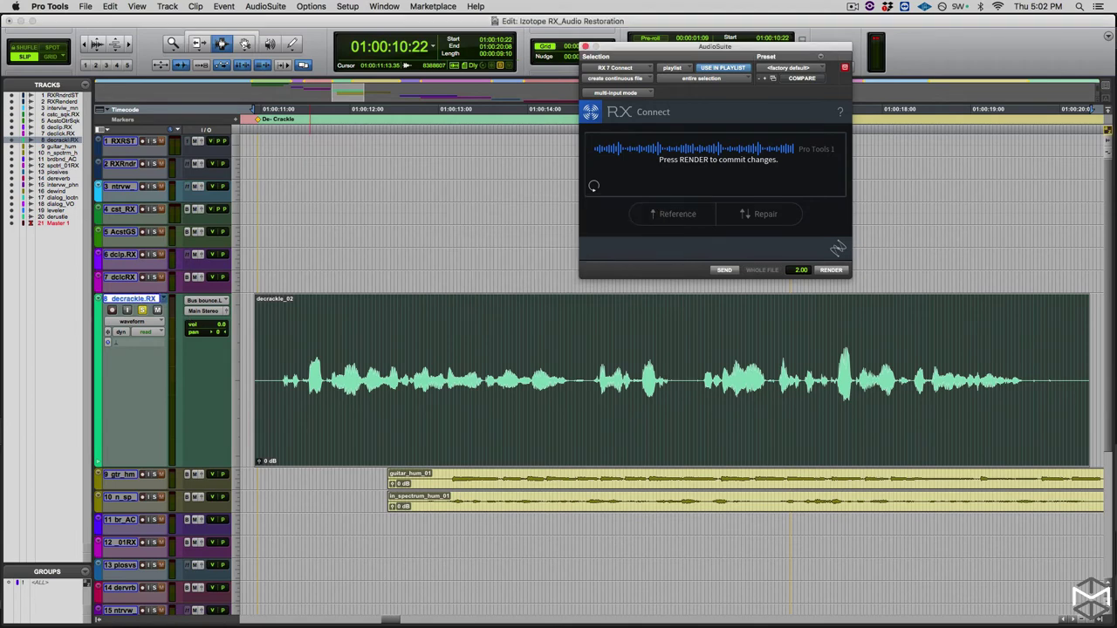
click(836, 272)
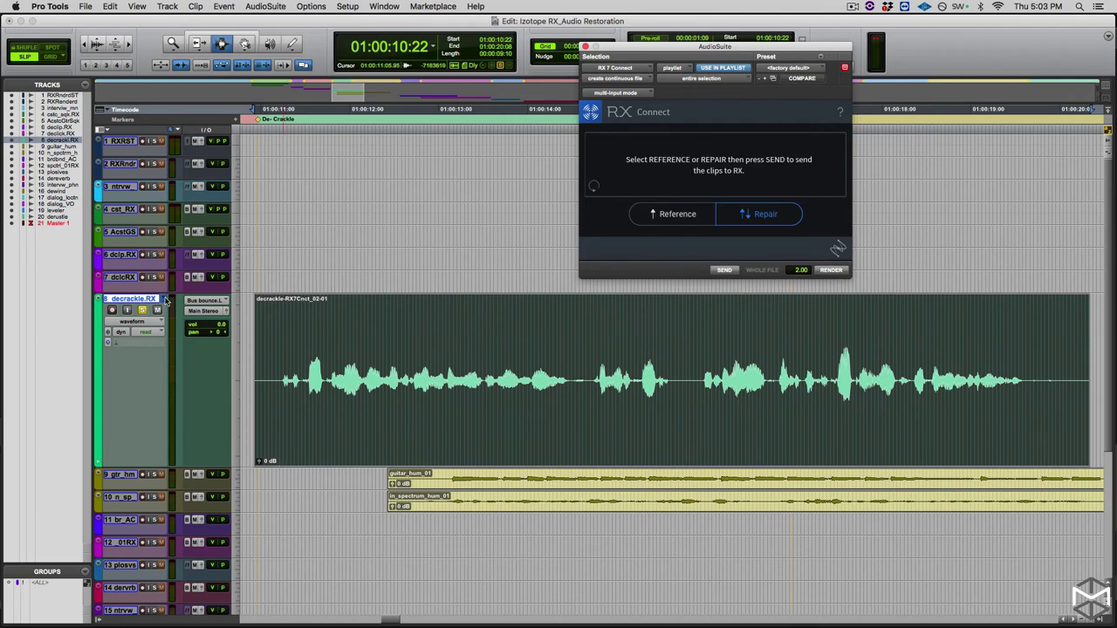
Compare the original decrackle playlist with decrackle.RX by switching between them and playing each one
click(165, 301)
click(171, 290)
key(space)
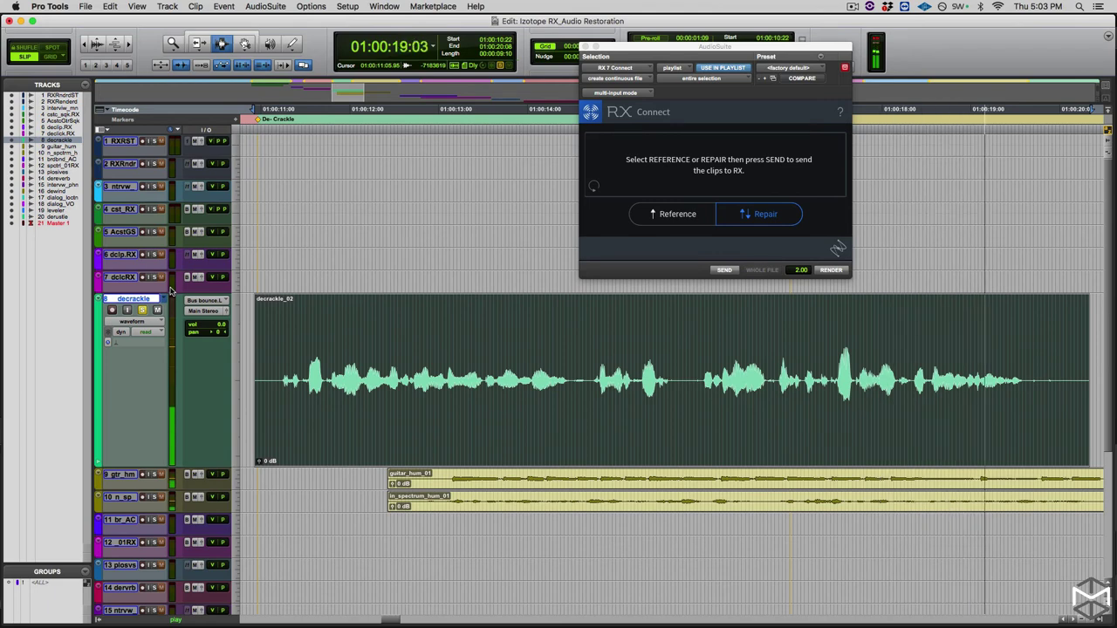
click(164, 299)
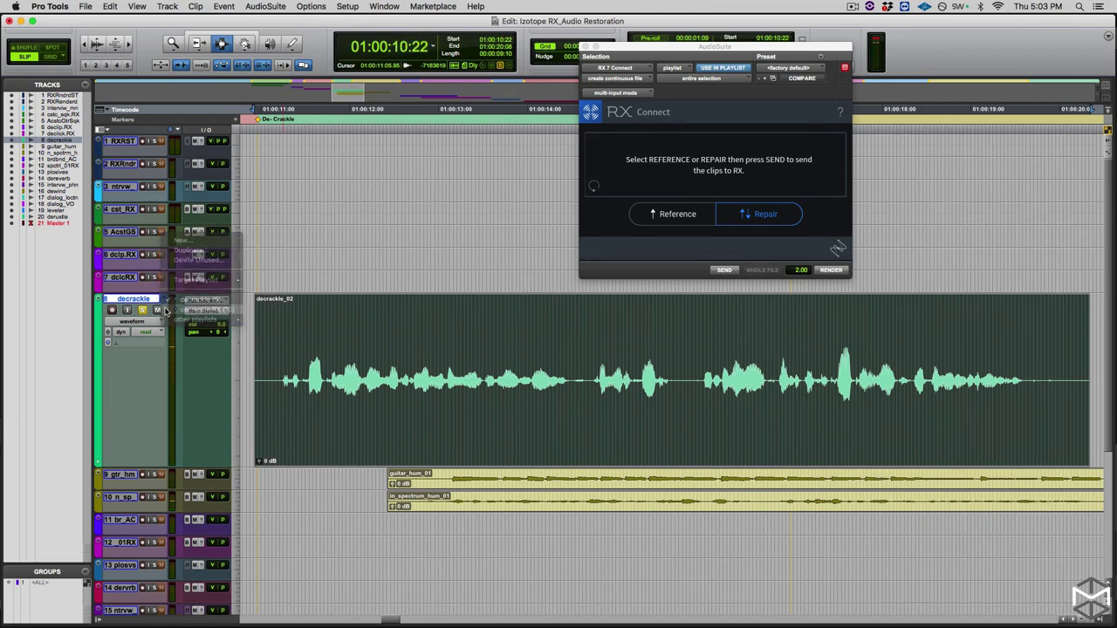
key(space)
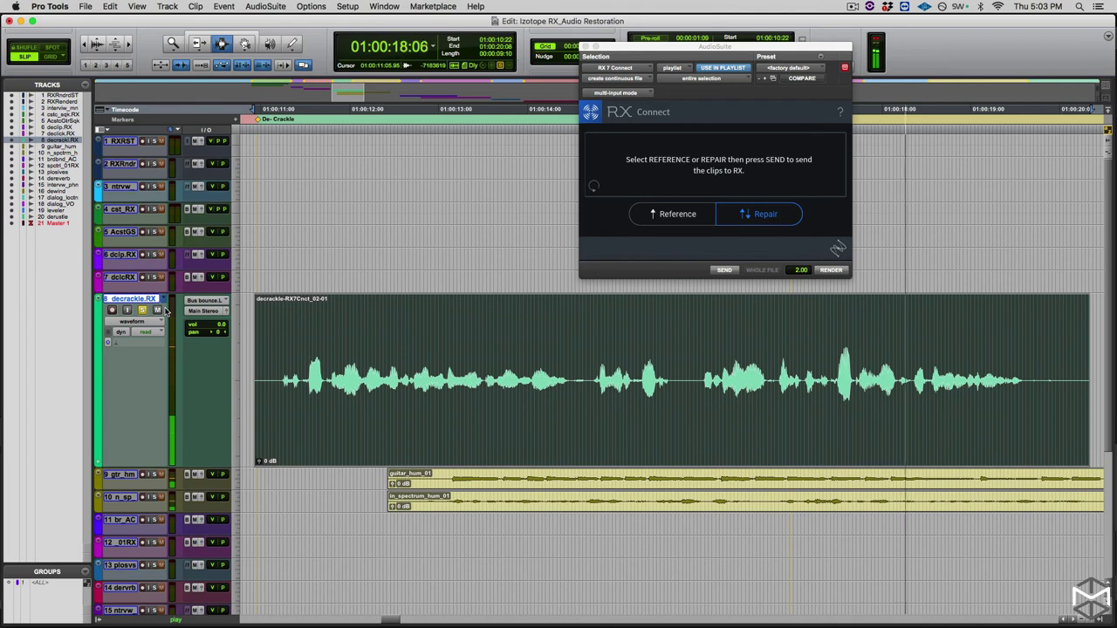
key(space)
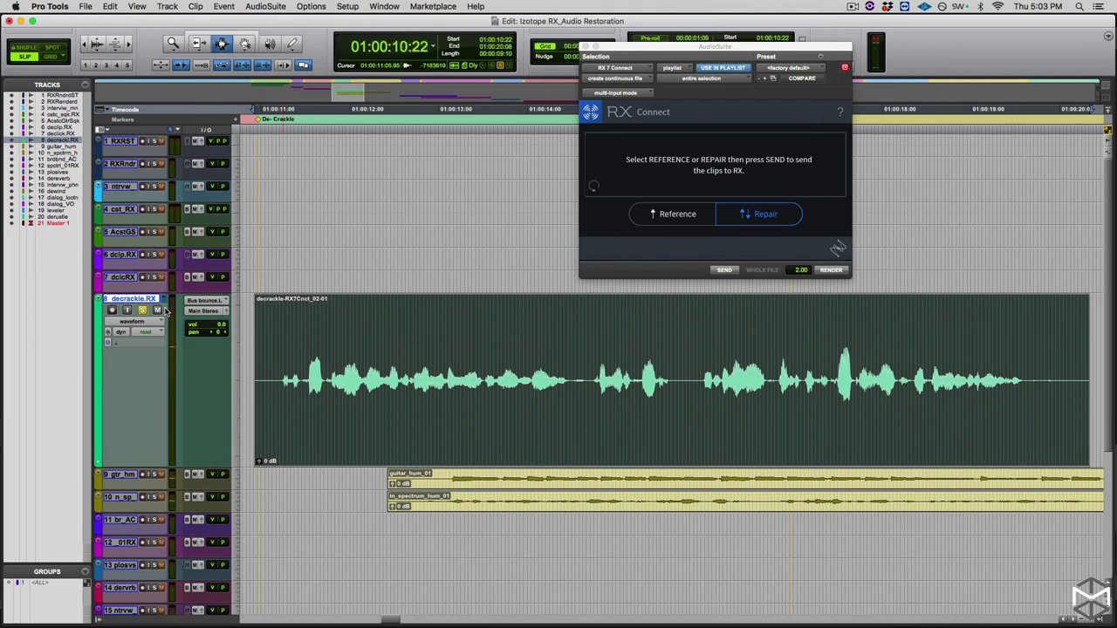